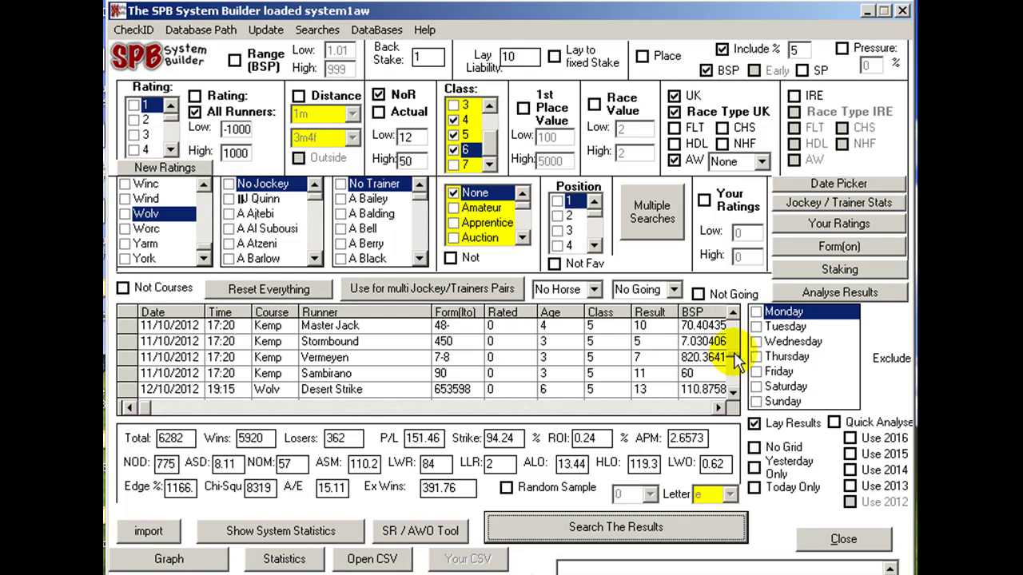
- Scroll the results grid down to the latest 16/10/2016 Newc runners
{"action": "scroll", "coordinate": [731, 400], "scroll_direction": "down", "scroll_amount": 5}
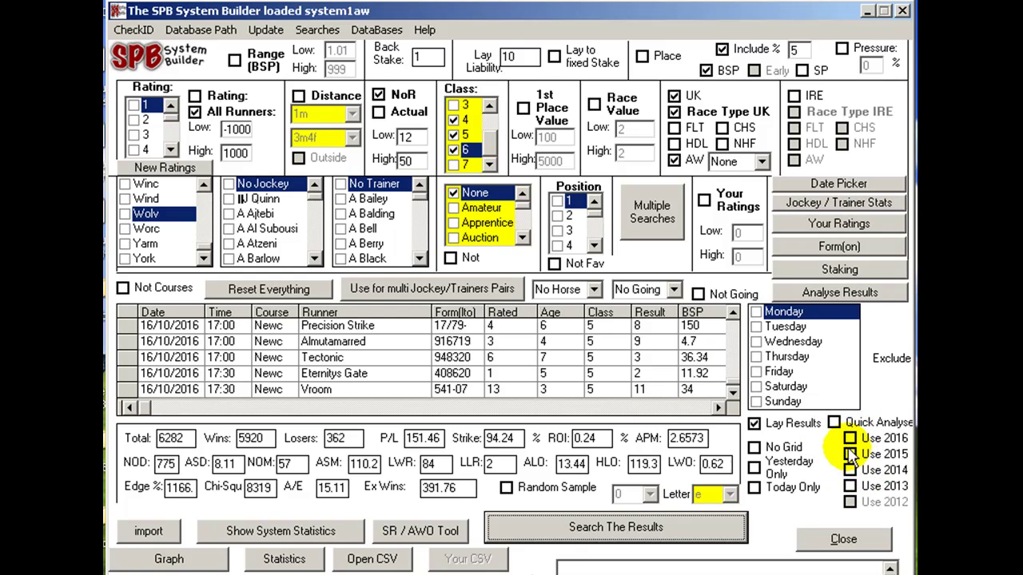
- Check the date range picker and jockey/trainer statistics, then open Create Your Own Ratings
{"action": "left_click", "coordinate": [835, 185]}
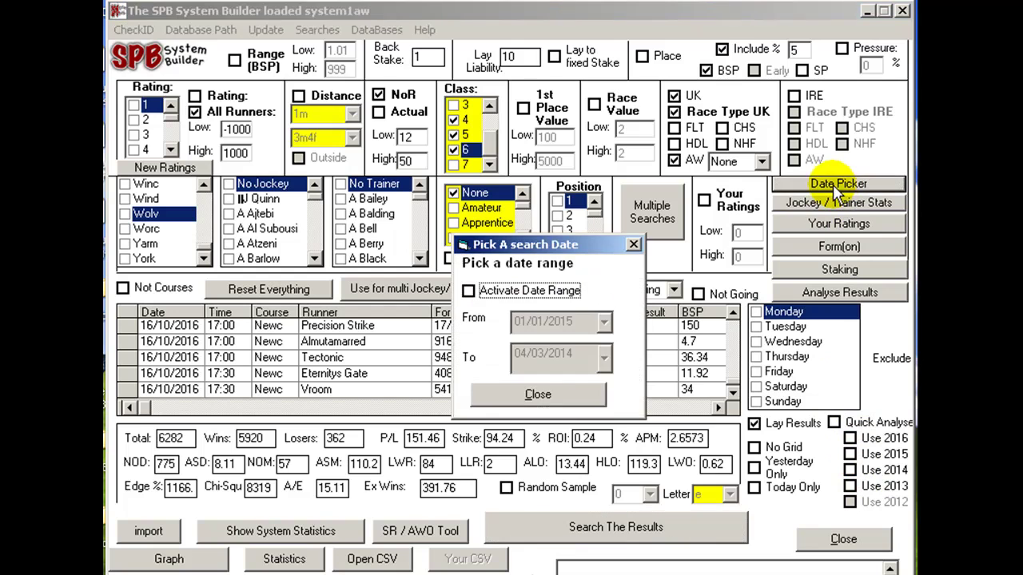
{"action": "left_click", "coordinate": [633, 244]}
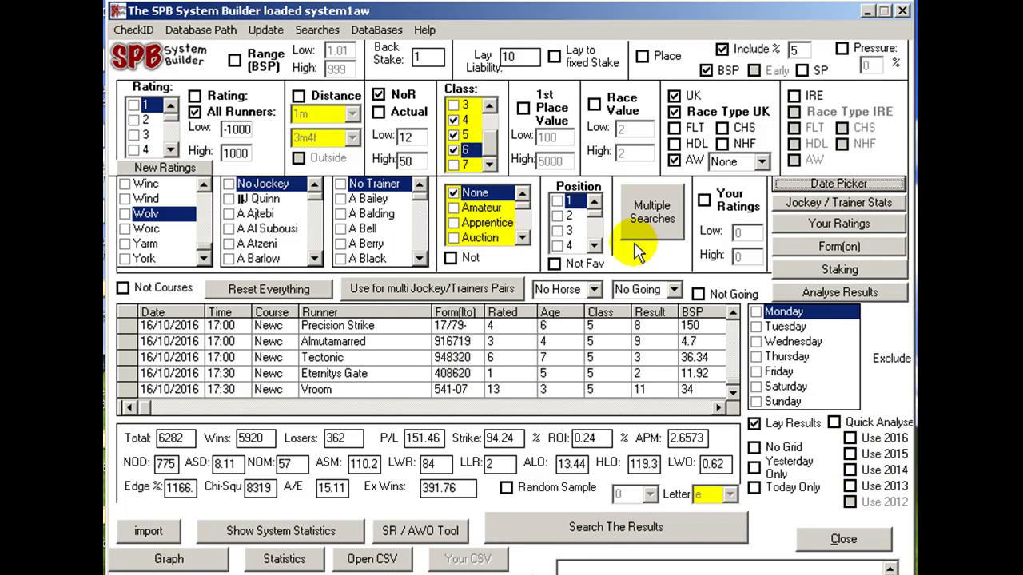
{"action": "left_click", "coordinate": [810, 206]}
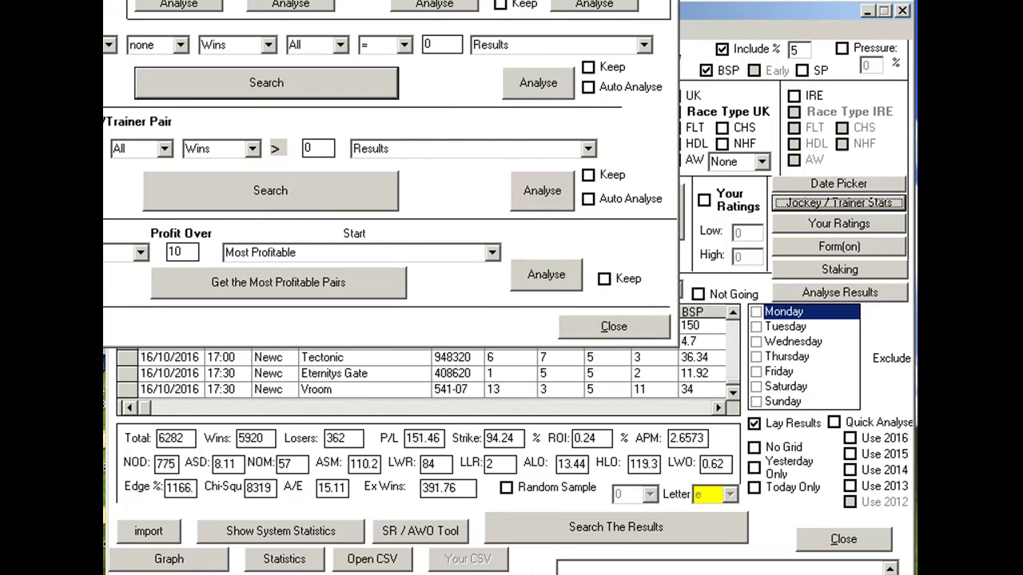
{"action": "key", "text": "alt+F4"}
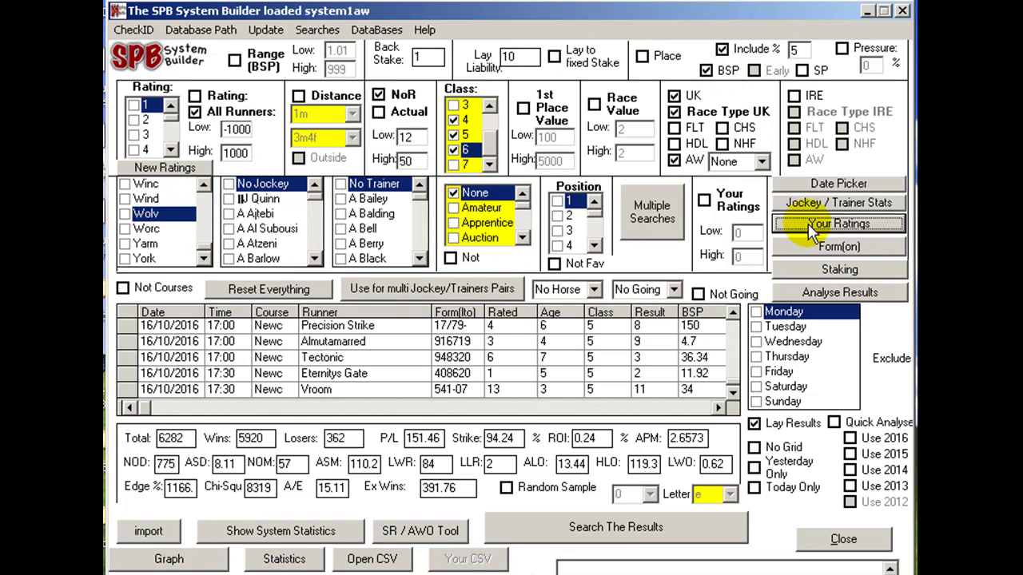
{"action": "left_click", "coordinate": [810, 223]}
- Close the Create Your Own Ratings window and bring up the Horse Form filter options
{"action": "left_click_drag", "start_coordinate": [591, 0], "coordinate": [685, 50]}
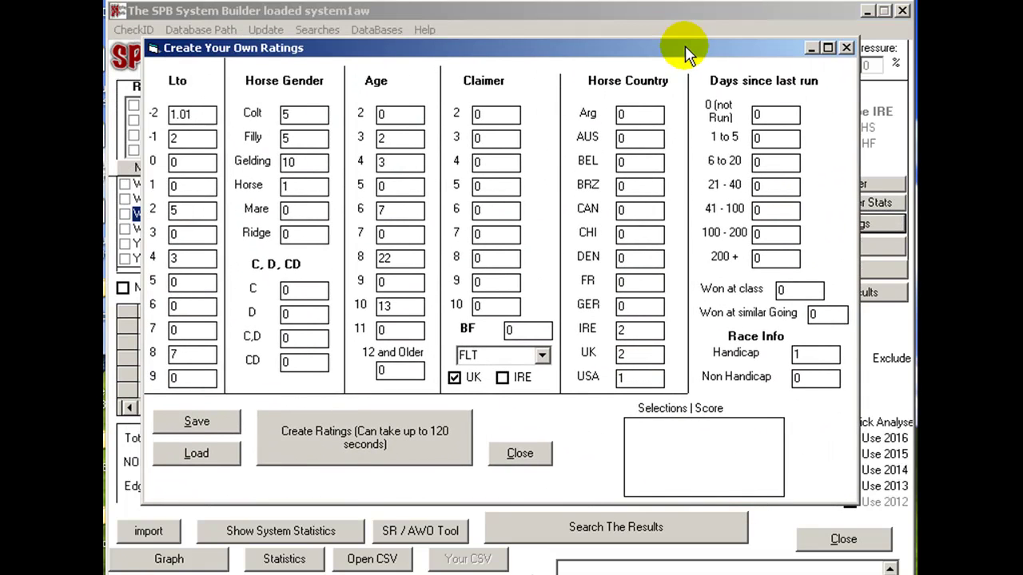
{"action": "left_click", "coordinate": [848, 48]}
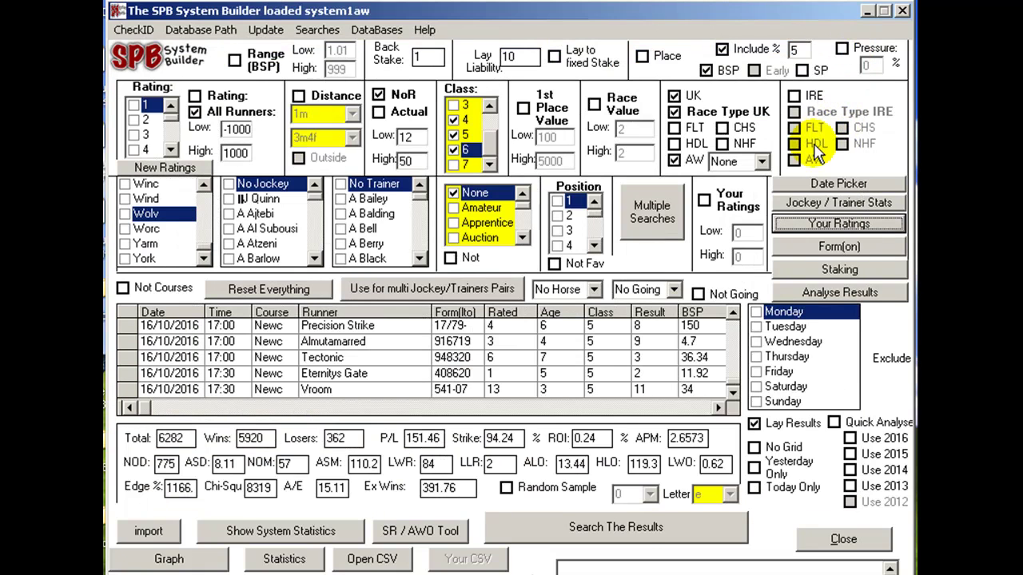
{"action": "left_click", "coordinate": [831, 249]}
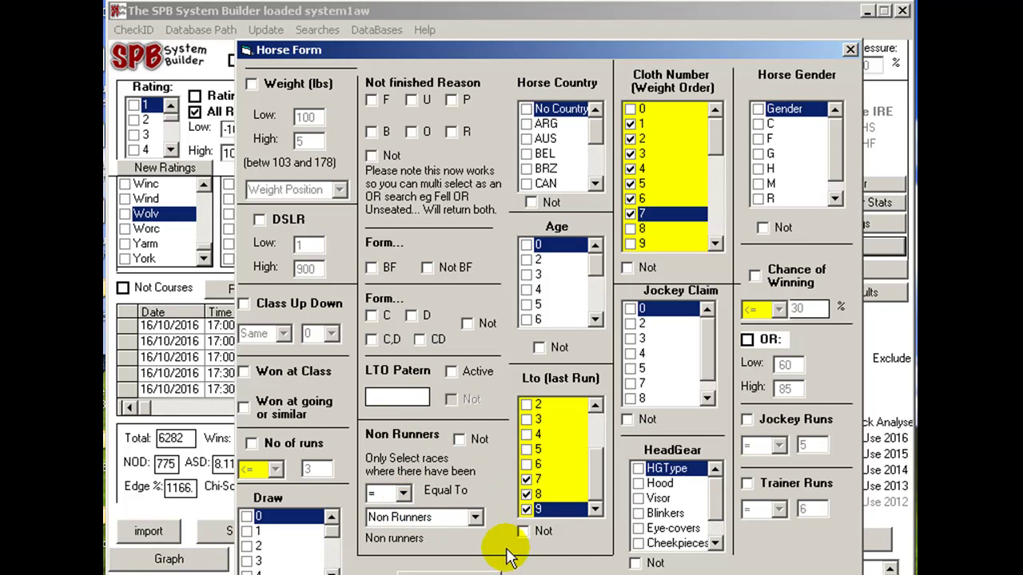
- Close the Horse Form filters and dismiss the profit graph for the 6282 selections
{"action": "left_click", "coordinate": [850, 50]}
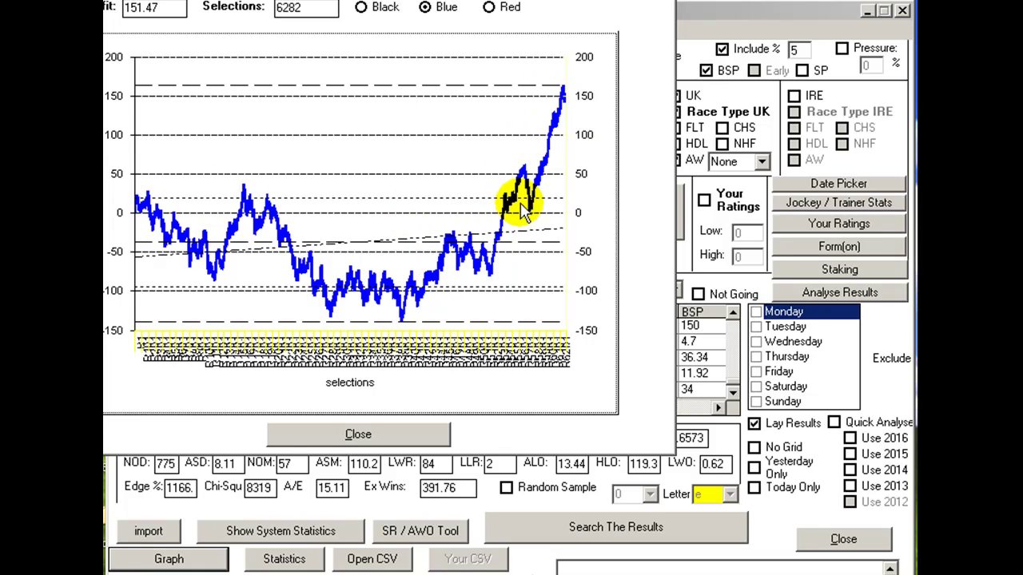
{"action": "left_click", "coordinate": [680, 36]}
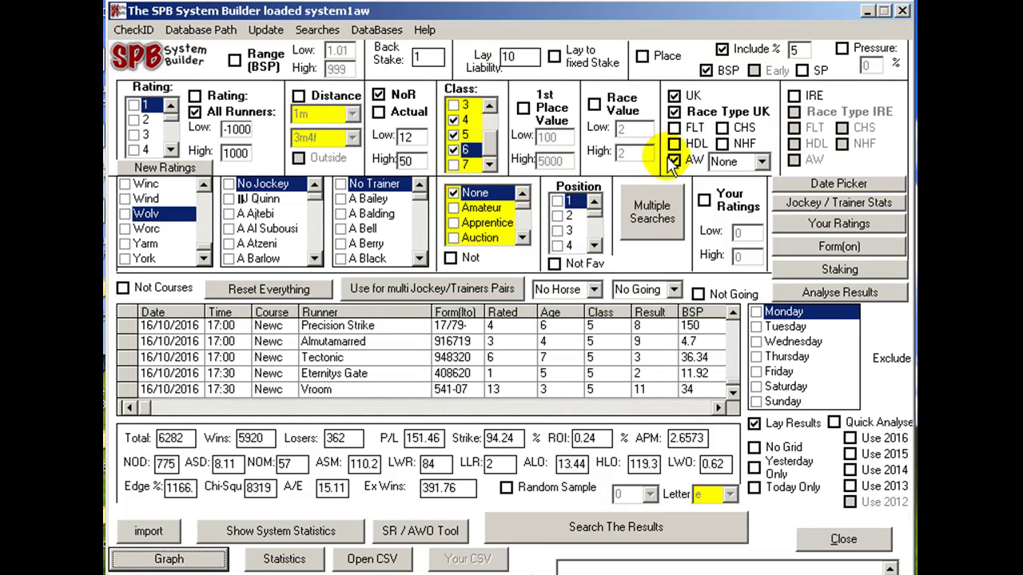
{"action": "left_click", "coordinate": [839, 293]}
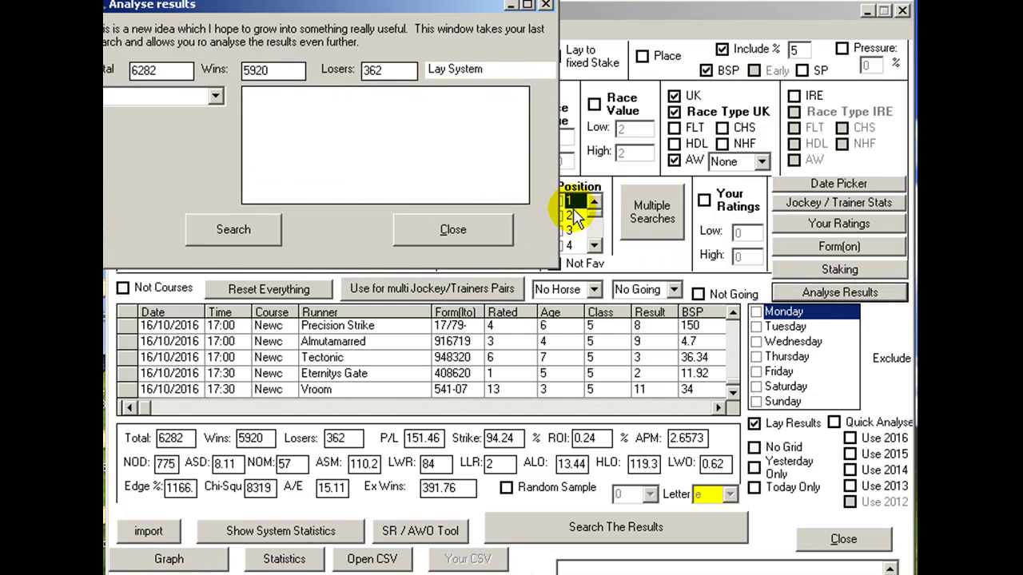
{"action": "left_click_drag", "start_coordinate": [407, 10], "coordinate": [479, 101]}
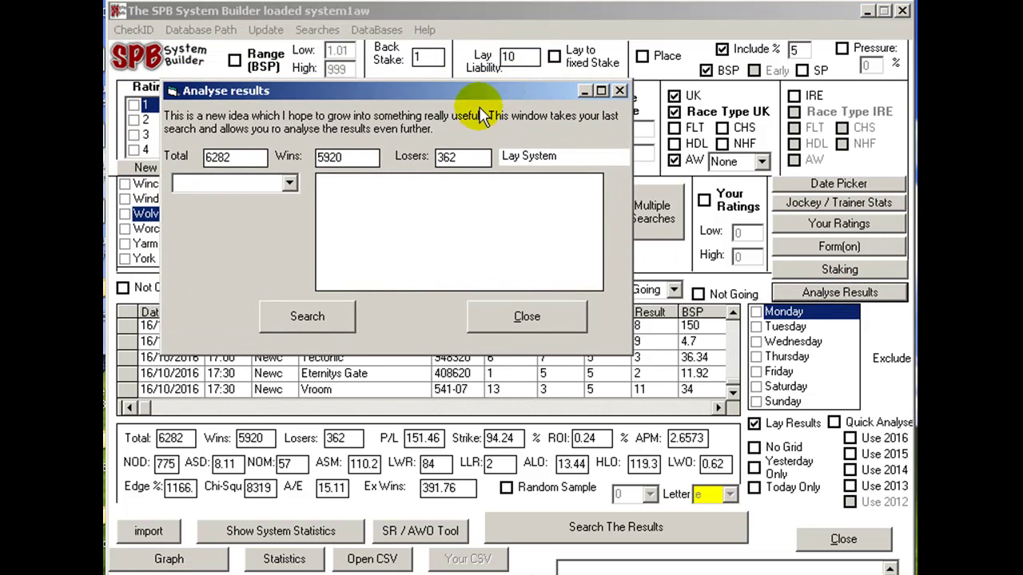
{"action": "left_click", "coordinate": [288, 184]}
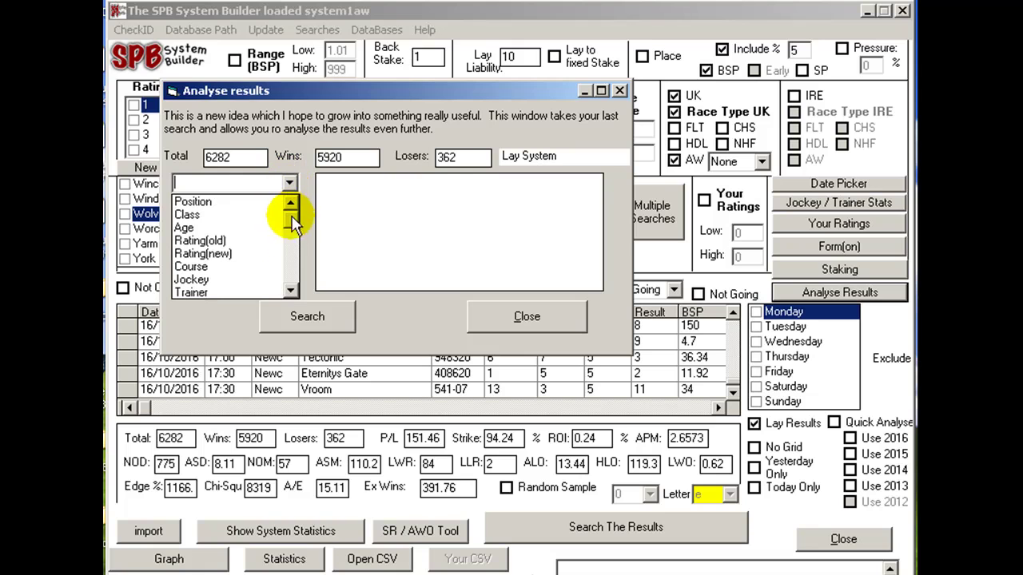
{"action": "left_click", "coordinate": [256, 214]}
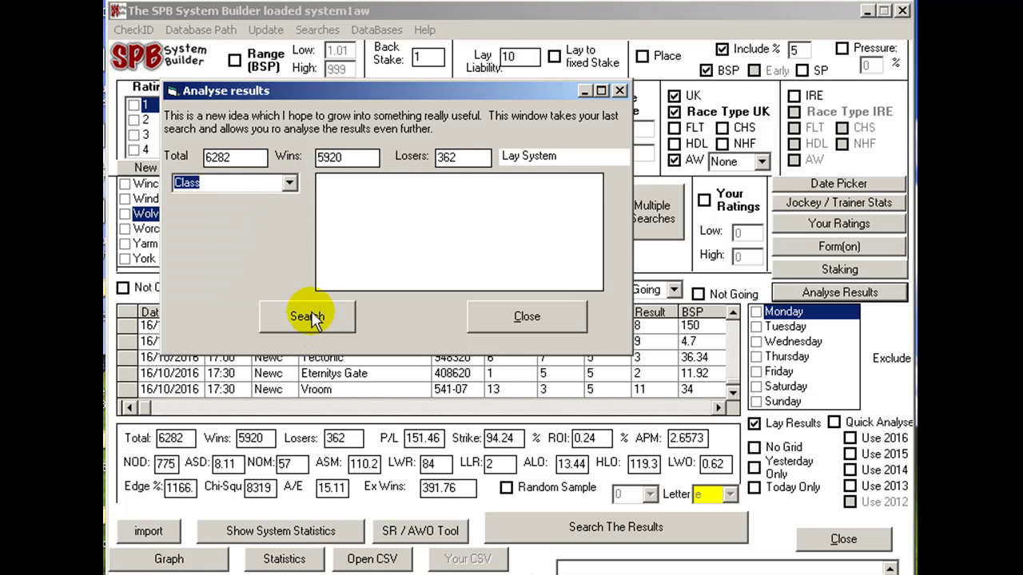
{"action": "left_click", "coordinate": [311, 317]}
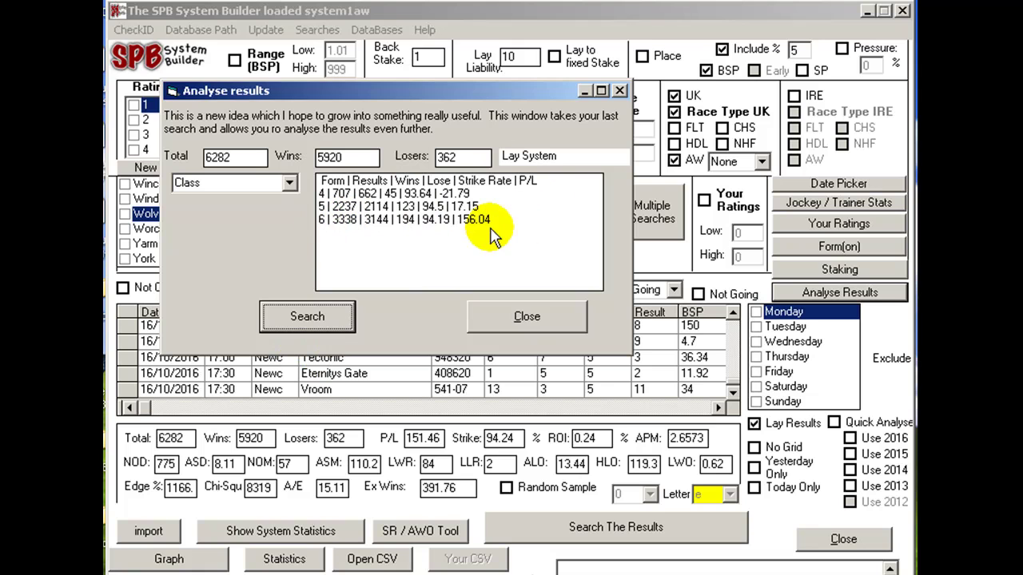
{"action": "left_click", "coordinate": [302, 190]}
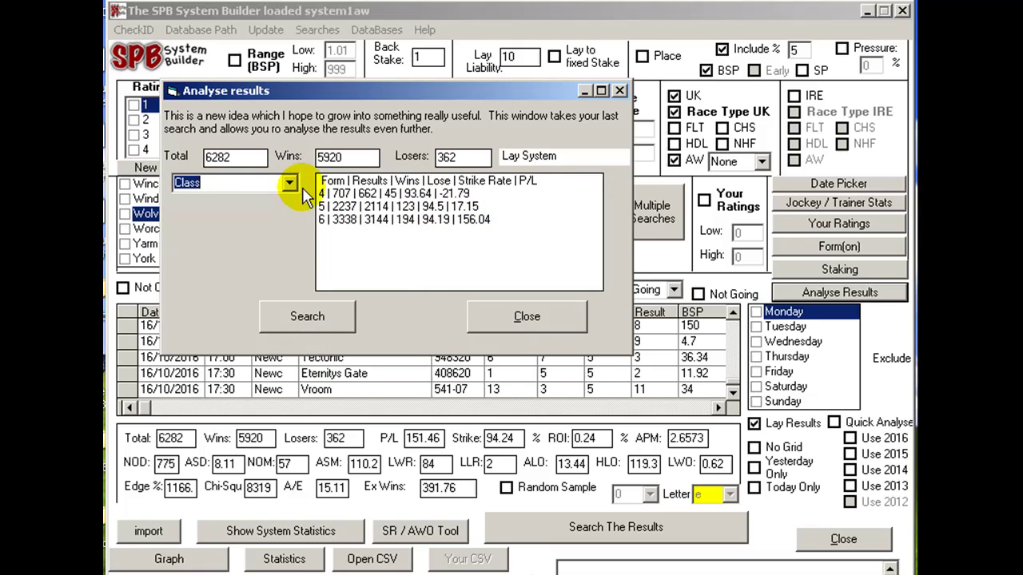
{"action": "left_click", "coordinate": [289, 182]}
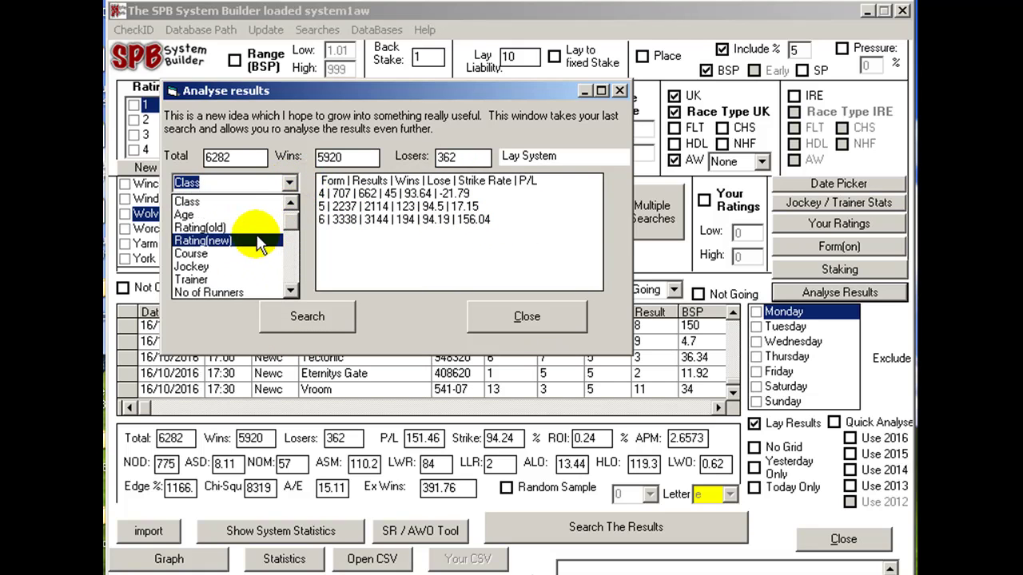
{"action": "left_click_drag", "start_coordinate": [290, 217], "coordinate": [286, 250]}
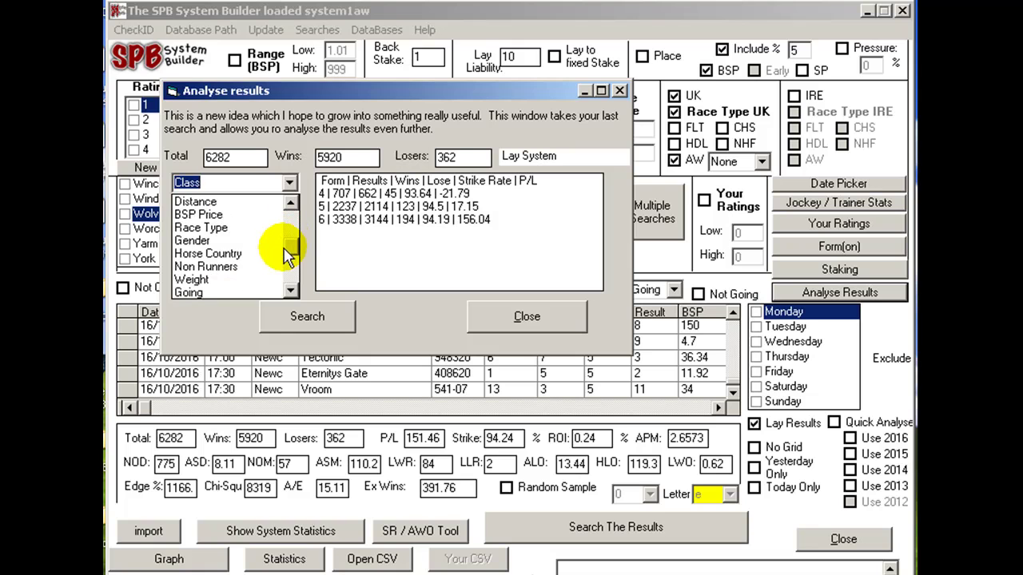
{"action": "left_click_drag", "start_coordinate": [289, 250], "coordinate": [290, 281]}
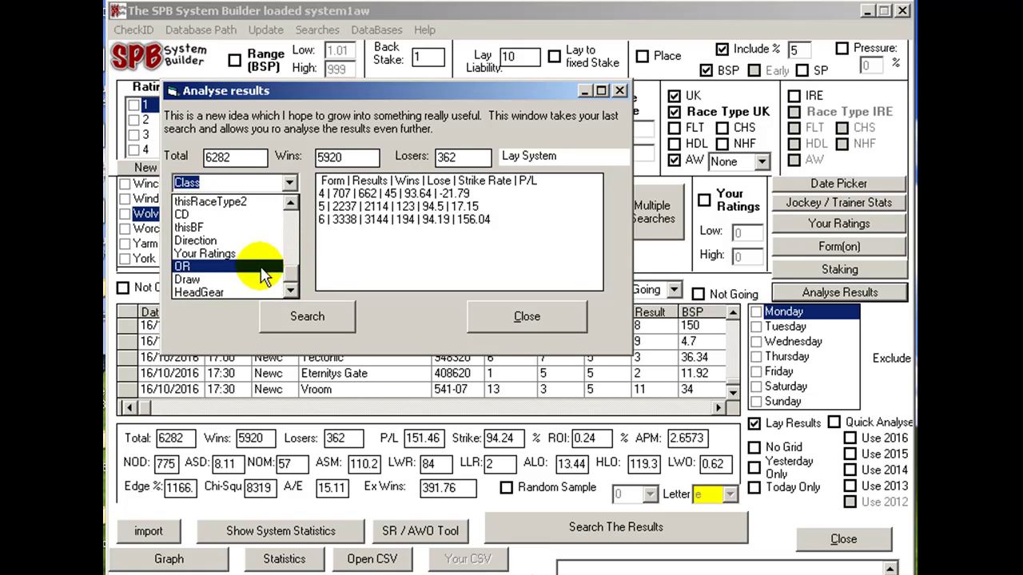
{"action": "left_click", "coordinate": [413, 316]}
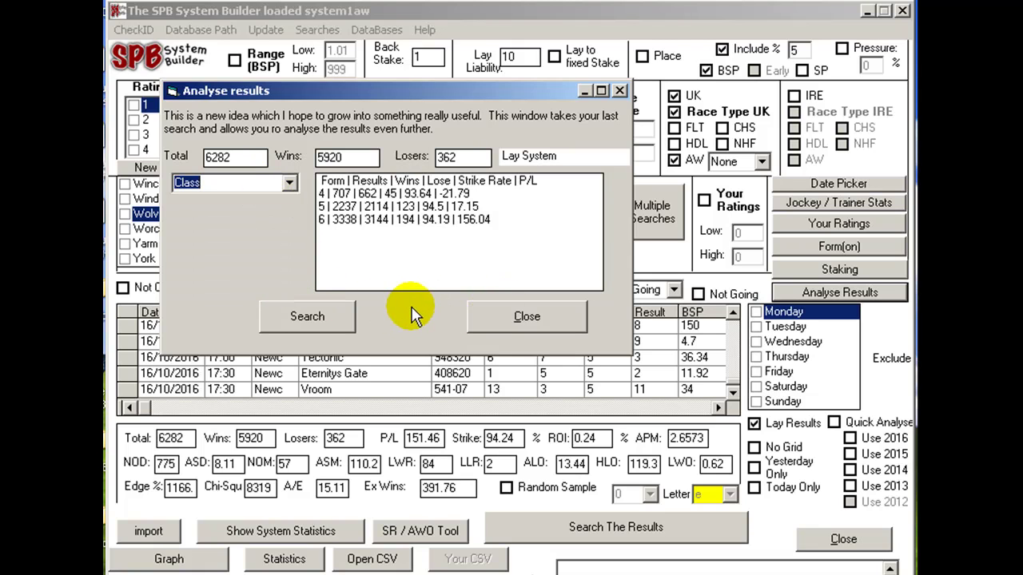
{"action": "left_click", "coordinate": [621, 93]}
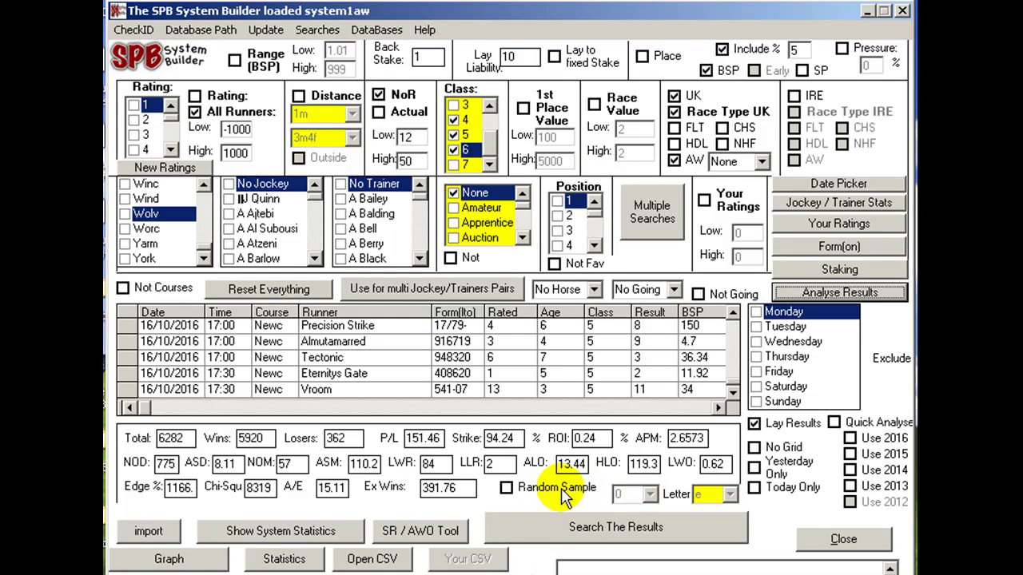
{"action": "left_click", "coordinate": [509, 488]}
{"action": "left_click", "coordinate": [649, 494]}
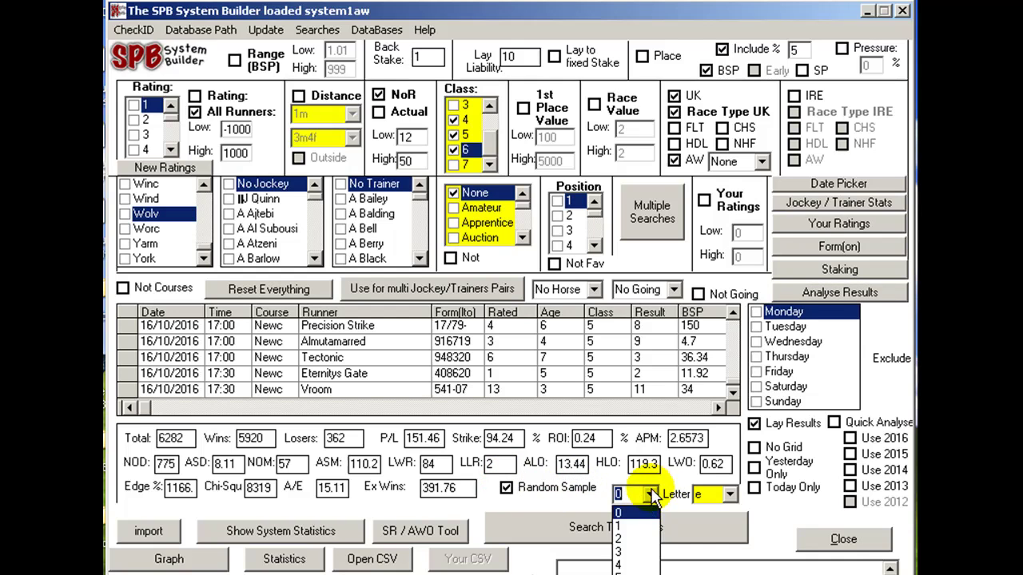
{"action": "left_click", "coordinate": [627, 526]}
{"action": "left_click", "coordinate": [730, 495]}
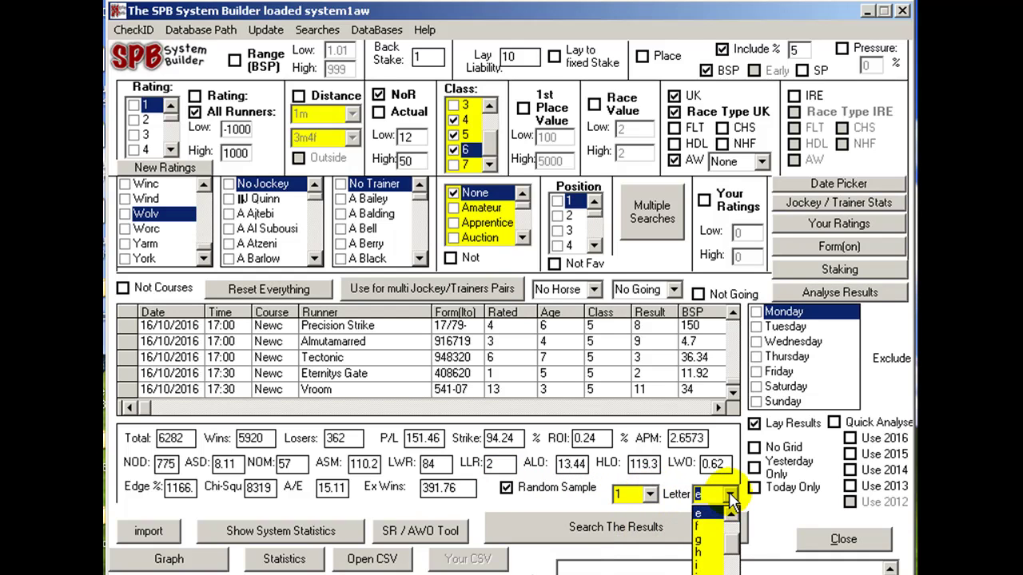
{"action": "left_click", "coordinate": [730, 496]}
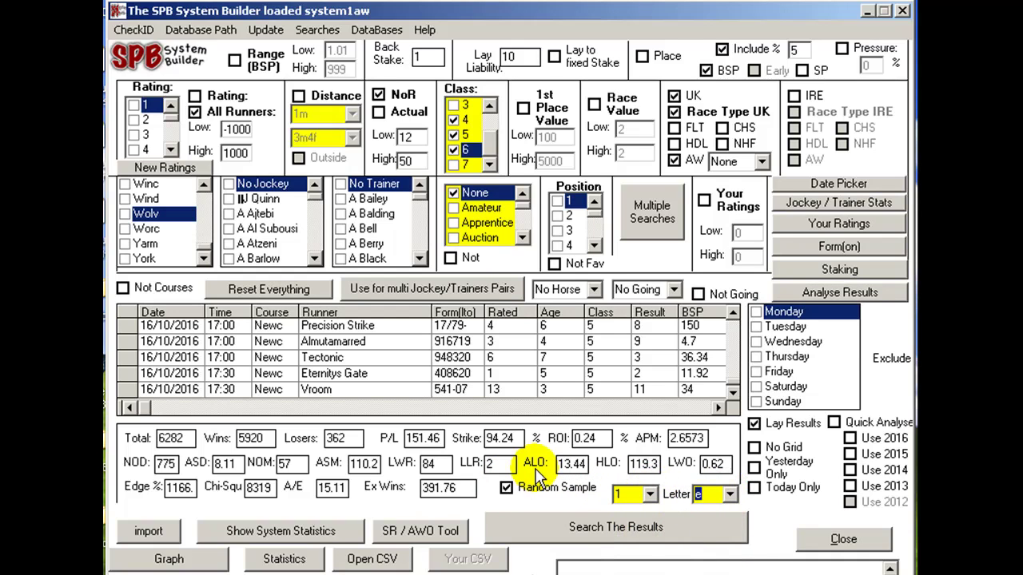
{"action": "left_click", "coordinate": [649, 498]}
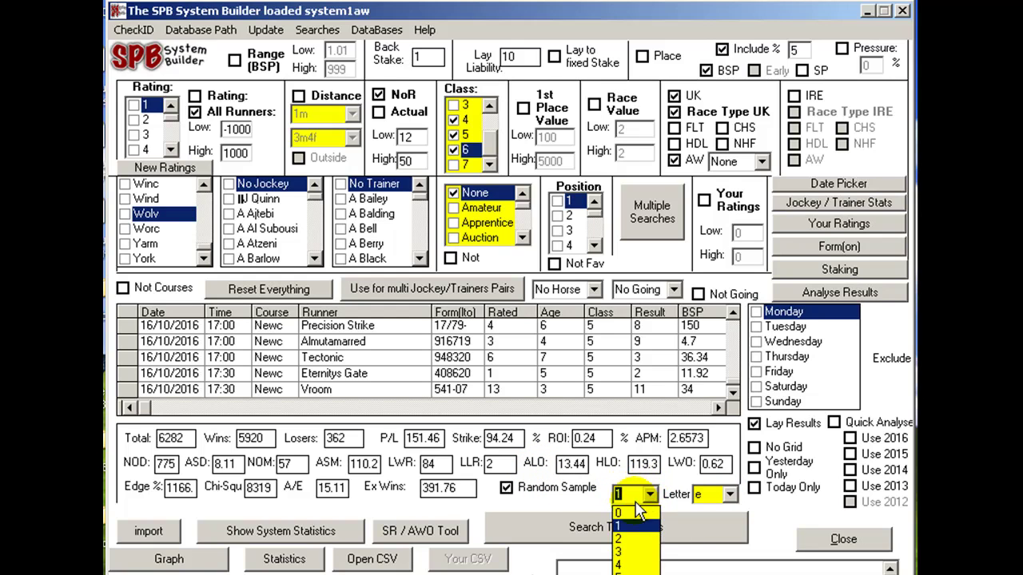
{"action": "left_click", "coordinate": [629, 512]}
{"action": "left_click", "coordinate": [717, 495]}
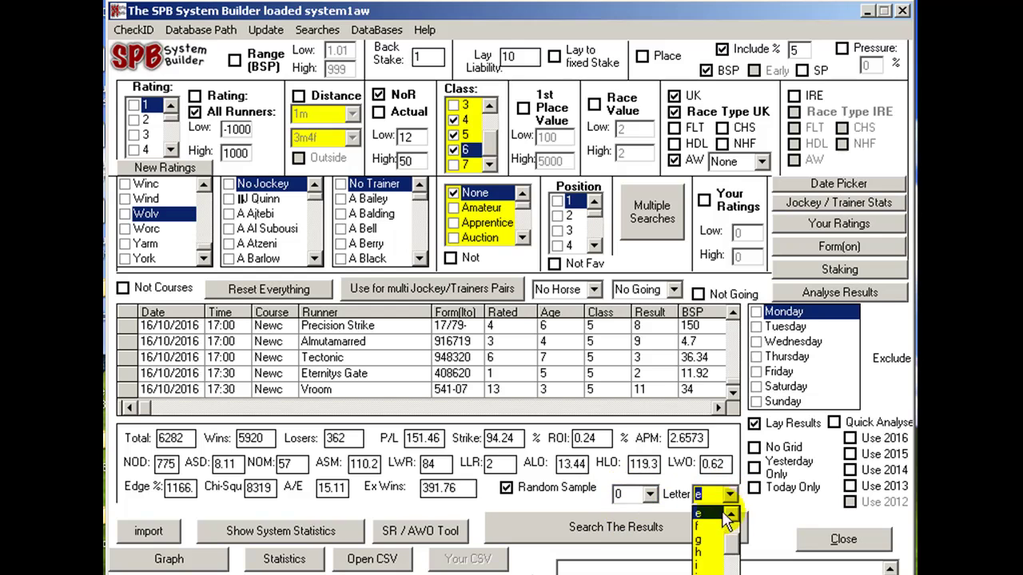
{"action": "left_click", "coordinate": [715, 512]}
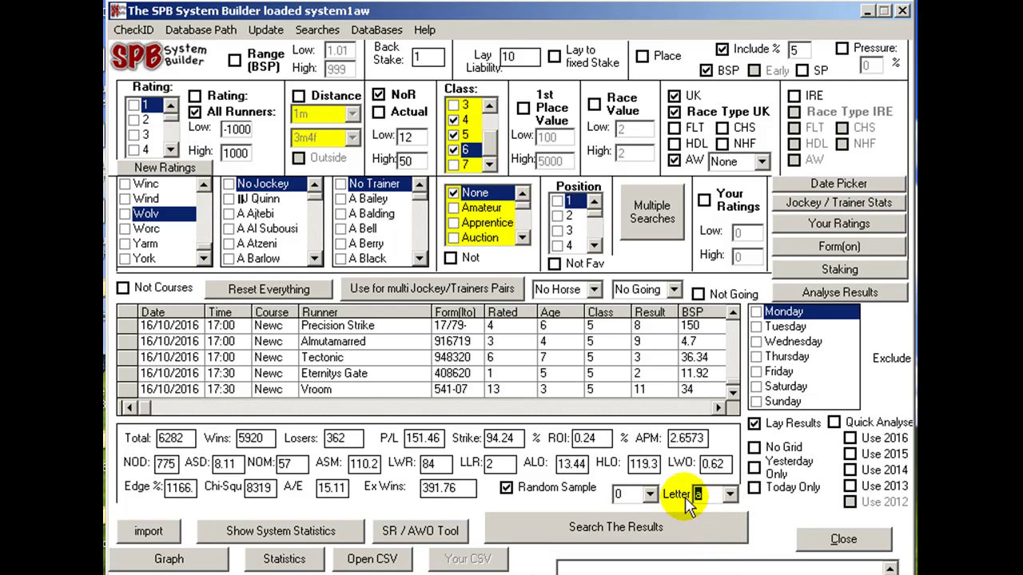
{"action": "left_click", "coordinate": [506, 490]}
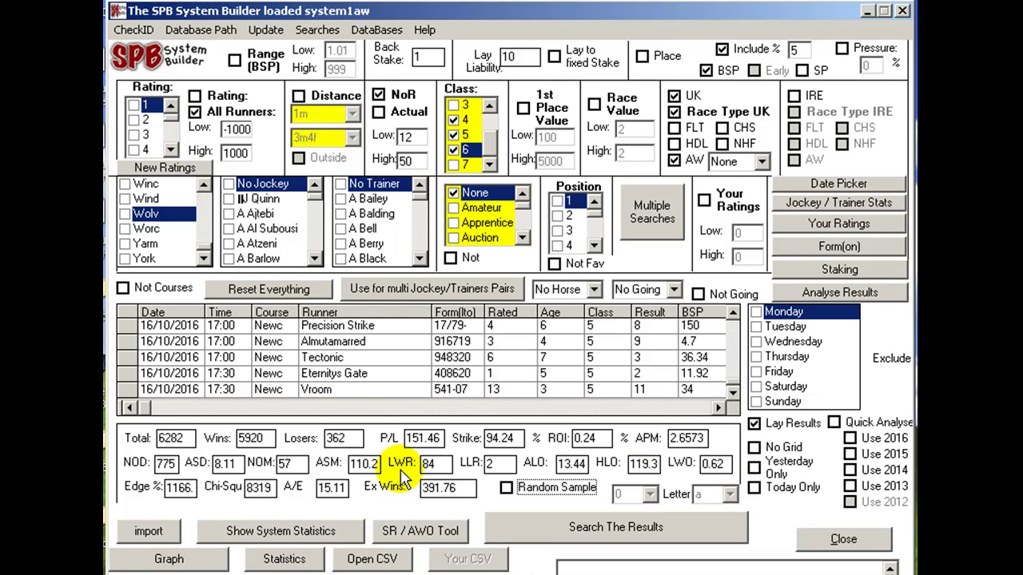
{"action": "left_click", "coordinate": [298, 532]}
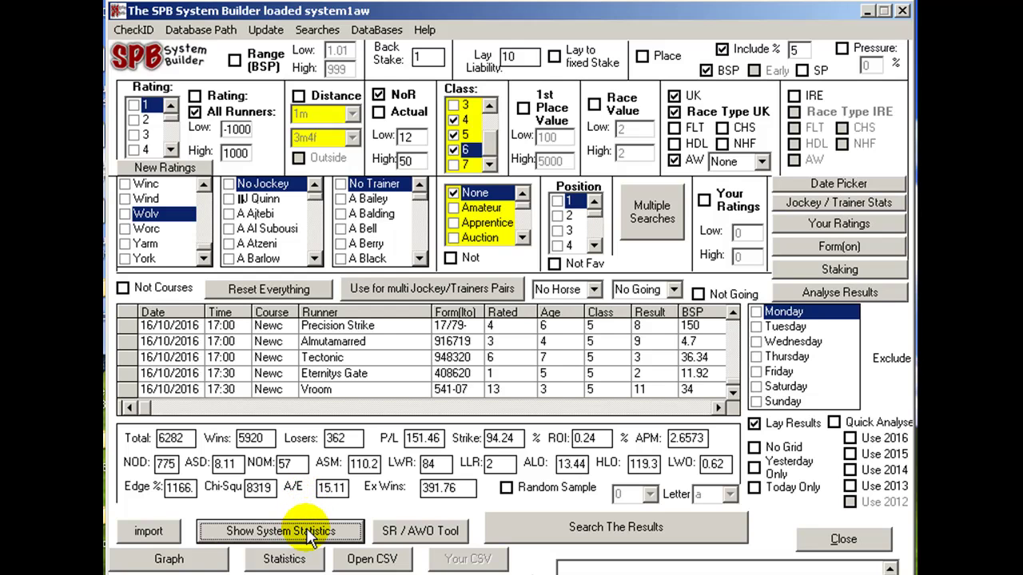
{"action": "left_click", "coordinate": [312, 537]}
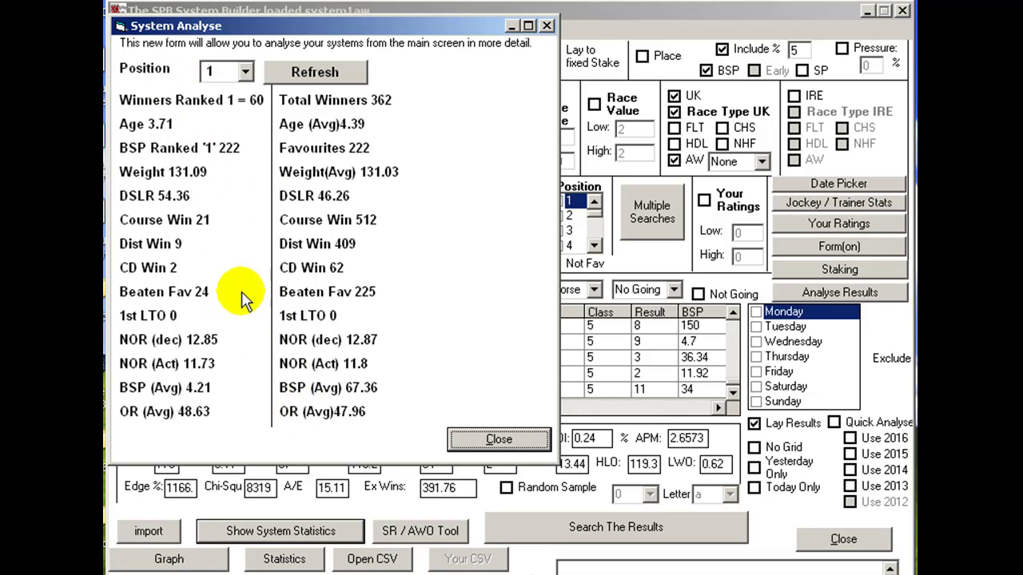
{"action": "left_click", "coordinate": [244, 71]}
{"action": "left_click", "coordinate": [217, 102]}
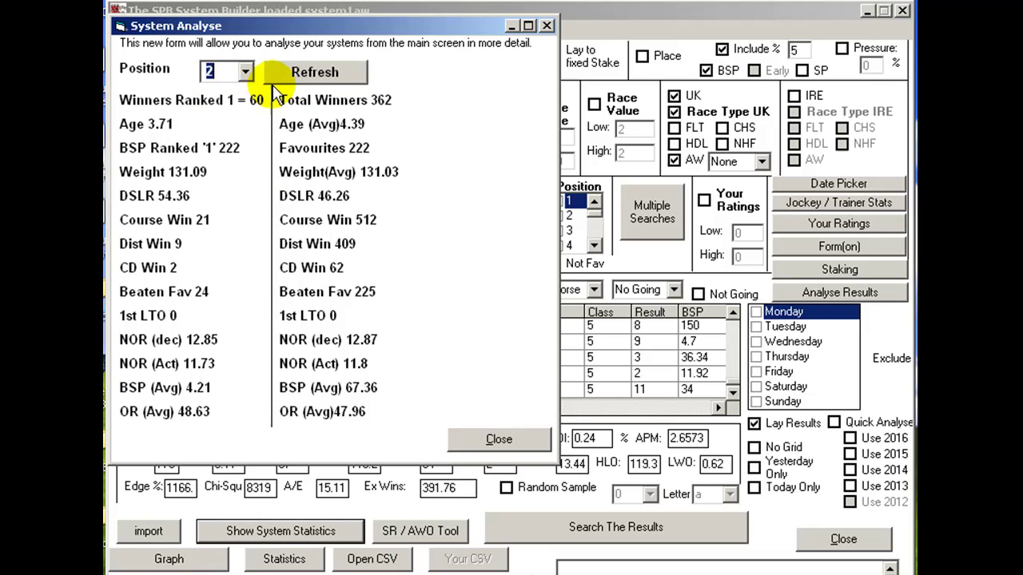
{"action": "left_click", "coordinate": [301, 80]}
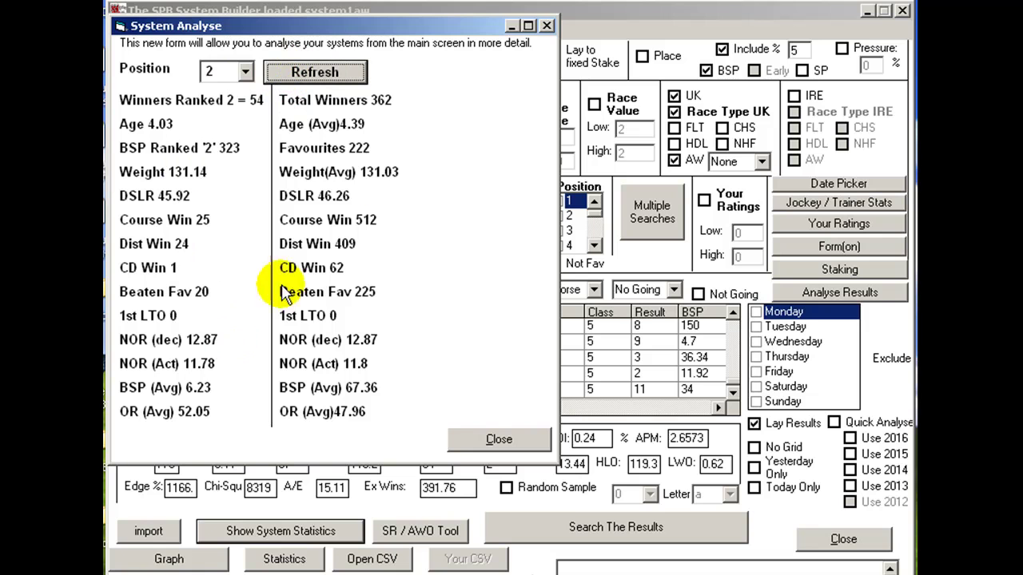
{"action": "left_click", "coordinate": [547, 26]}
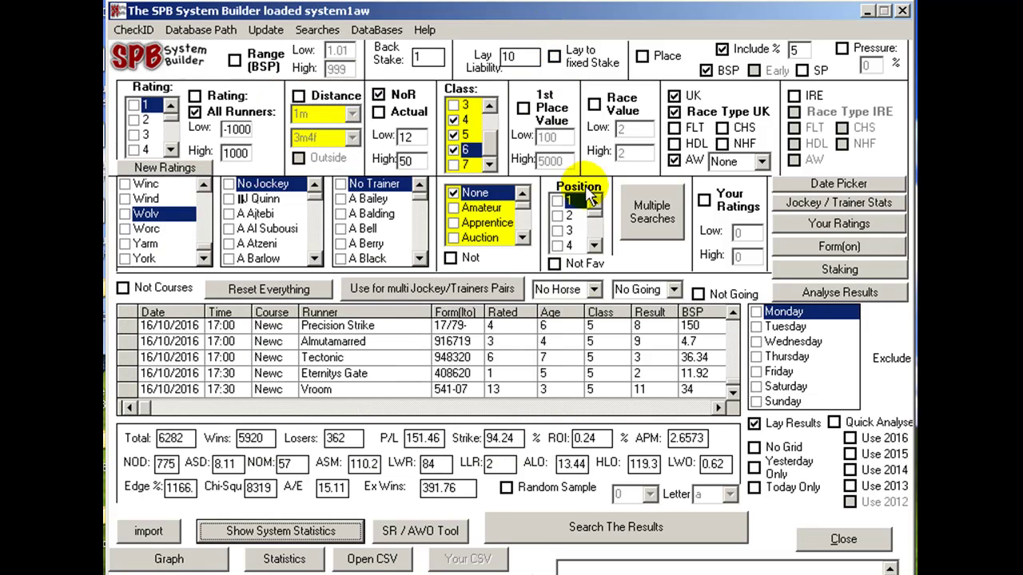
{"action": "left_click", "coordinate": [421, 540]}
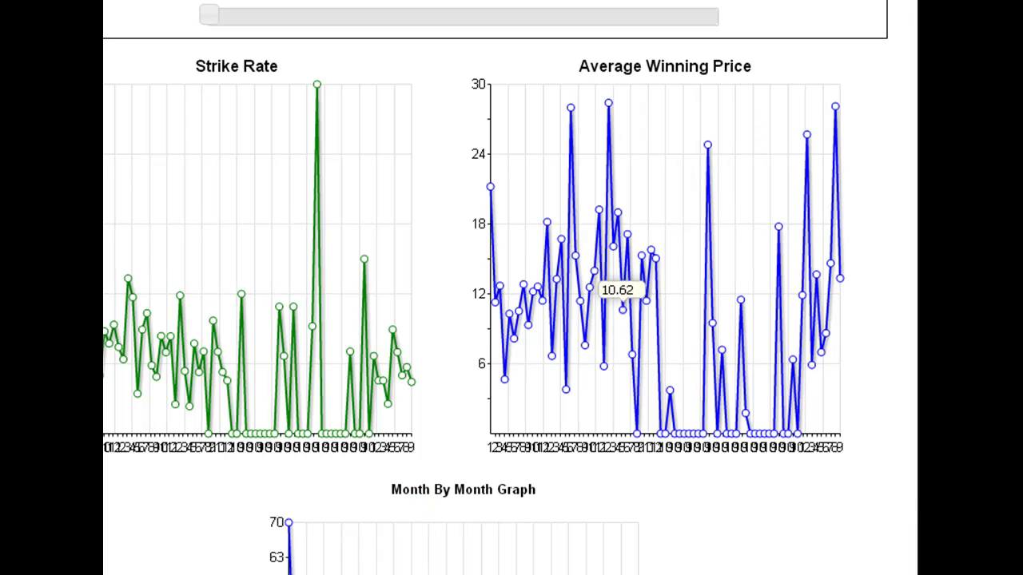
{"action": "left_click", "coordinate": [754, 350]}
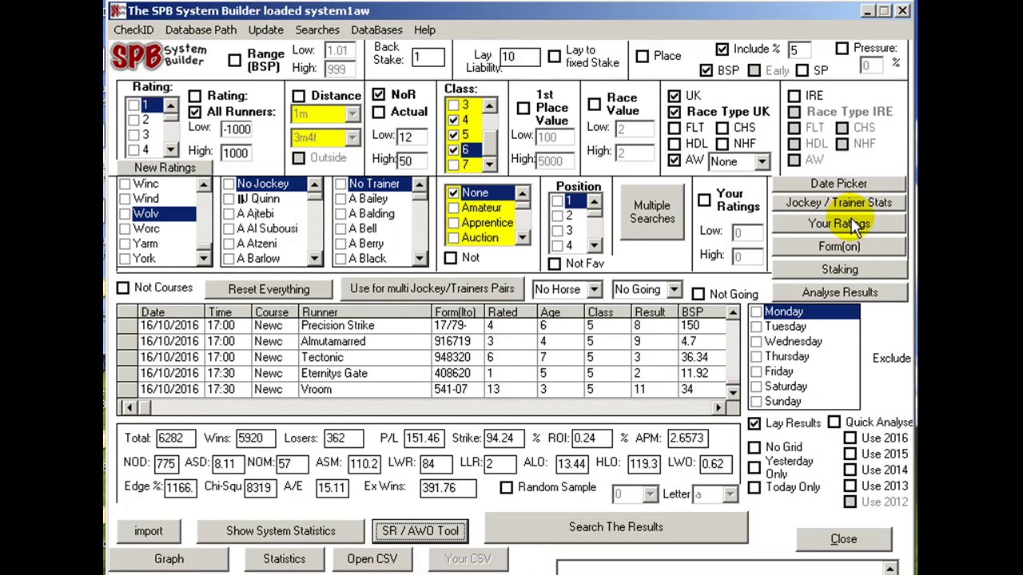
- Try staking types % of Bank, Up or Down, Recovery, Bank & Stake, ending on Sequence
{"action": "left_click", "coordinate": [836, 272]}
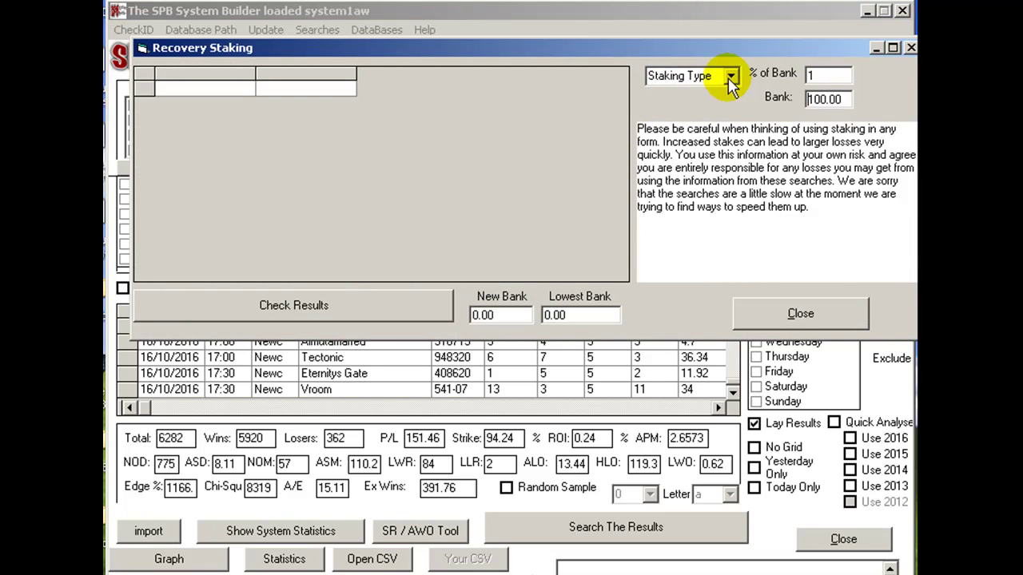
{"action": "left_click", "coordinate": [730, 77]}
{"action": "left_click", "coordinate": [706, 107]}
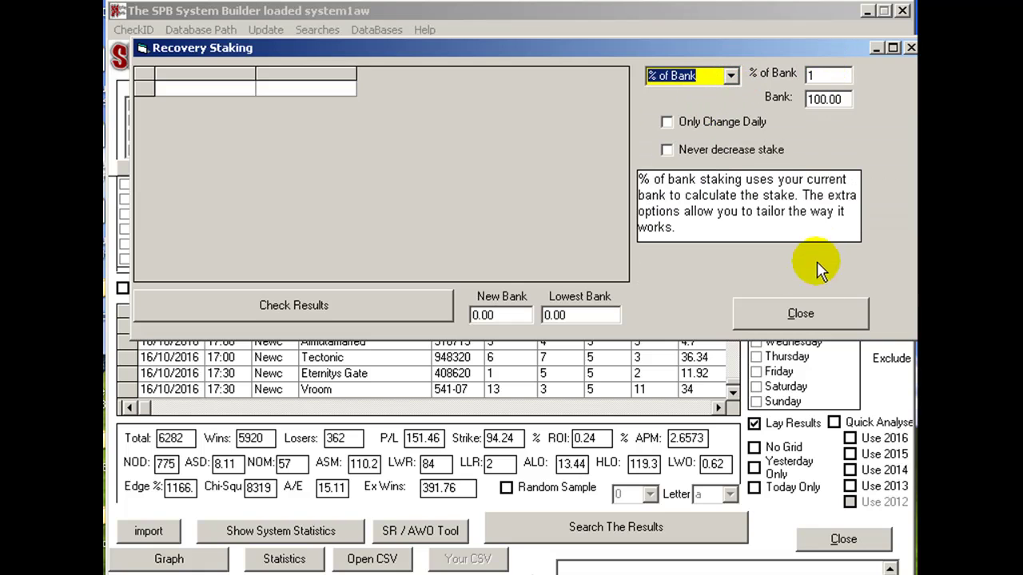
{"action": "left_click", "coordinate": [730, 76]}
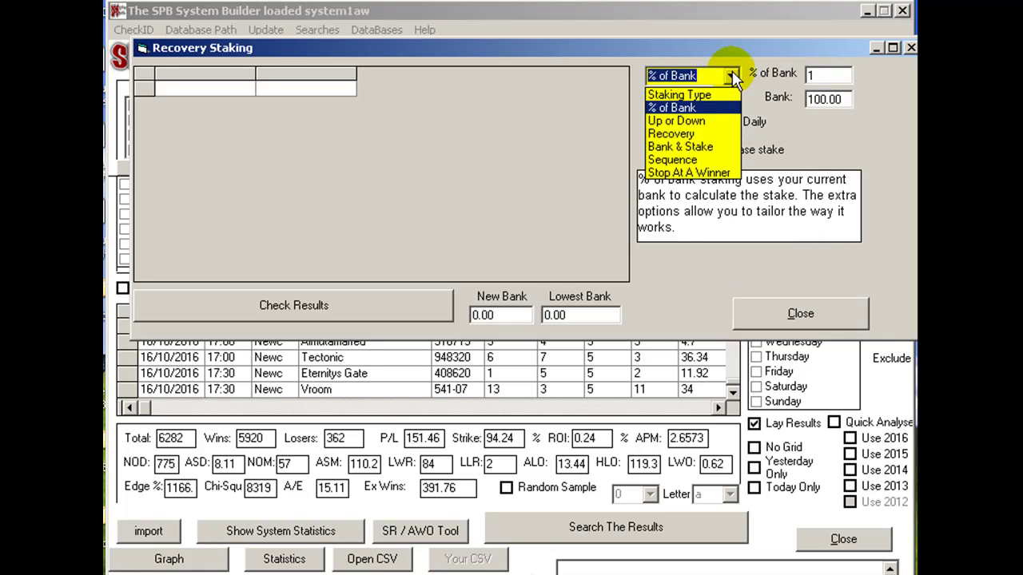
{"action": "left_click", "coordinate": [676, 121]}
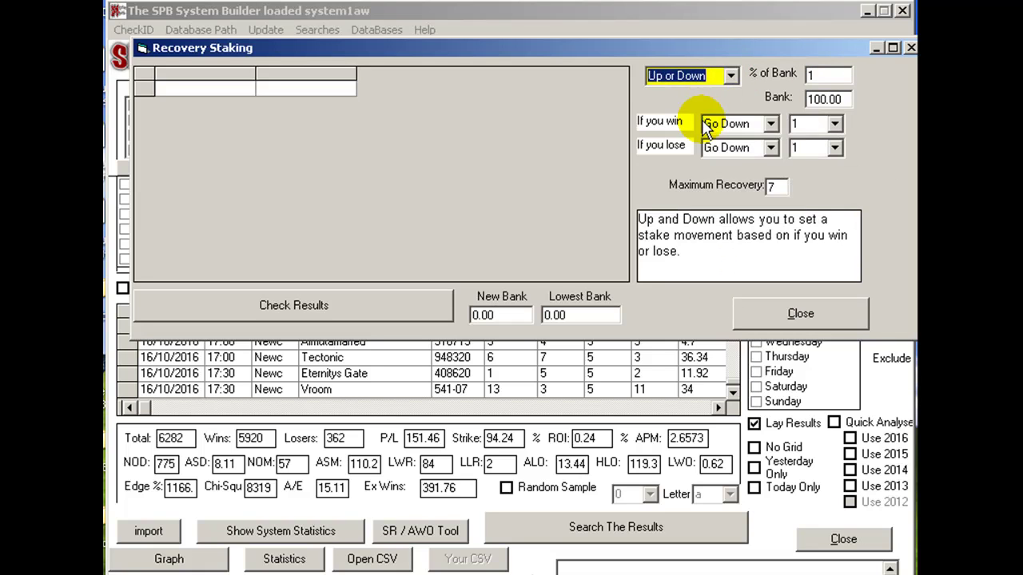
{"action": "left_click", "coordinate": [730, 76]}
{"action": "left_click", "coordinate": [697, 129]}
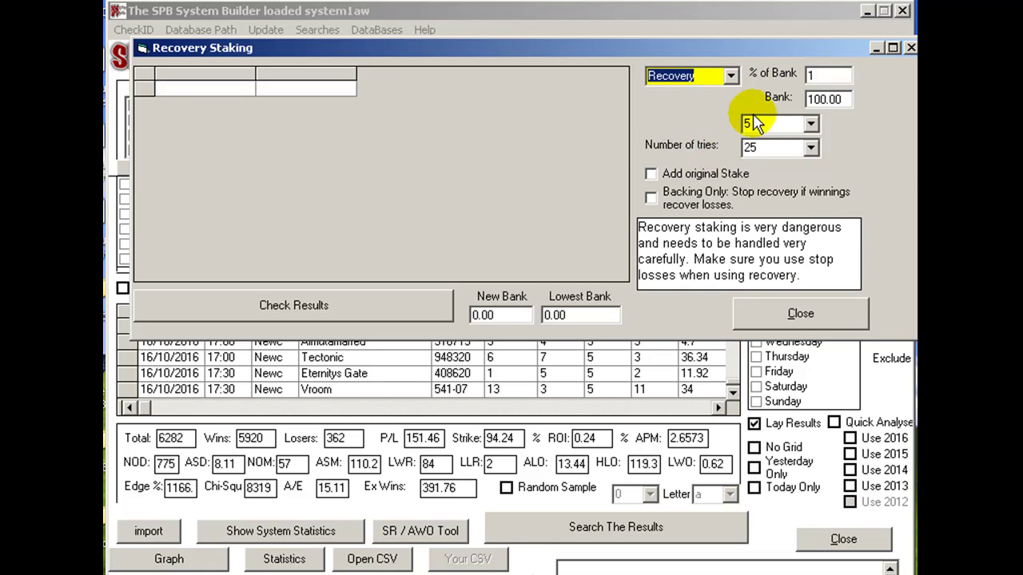
{"action": "left_click", "coordinate": [731, 78]}
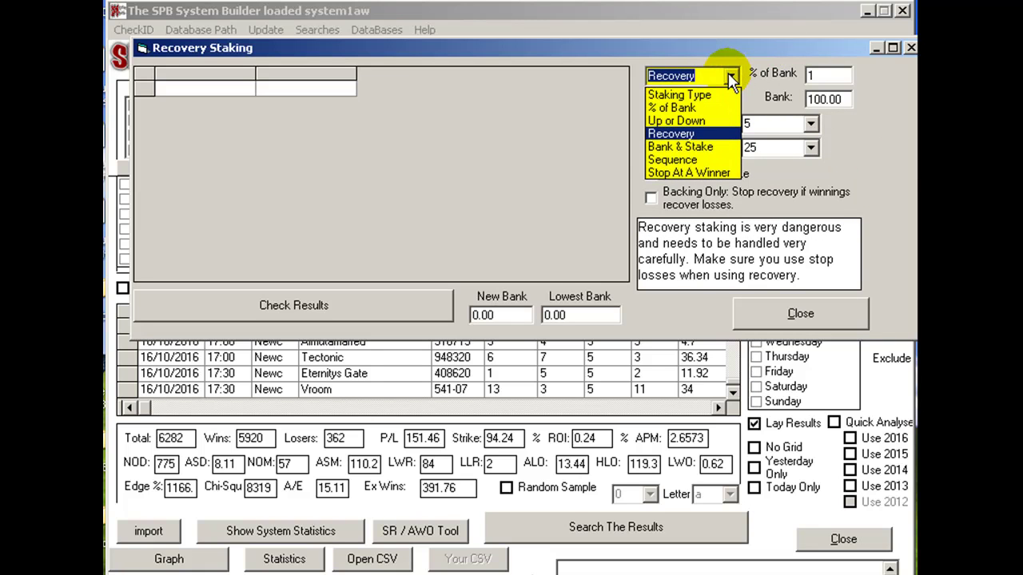
{"action": "left_click", "coordinate": [707, 147]}
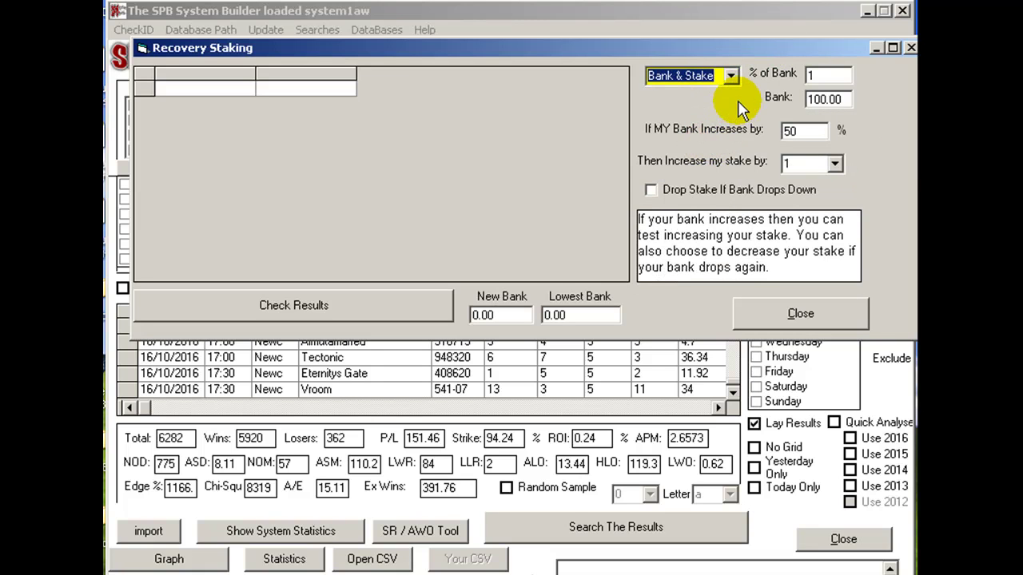
{"action": "left_click", "coordinate": [730, 75]}
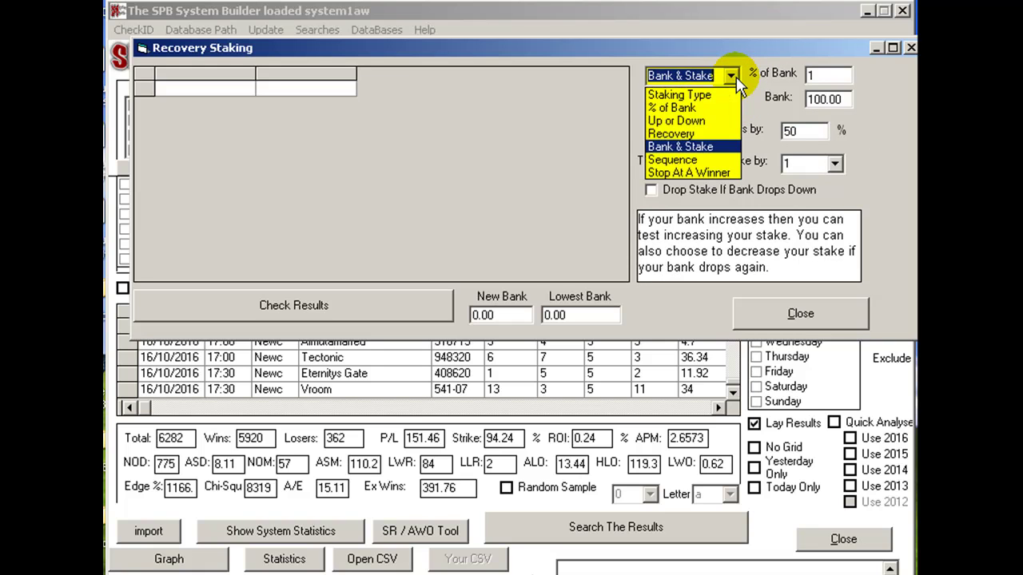
{"action": "left_click", "coordinate": [708, 160]}
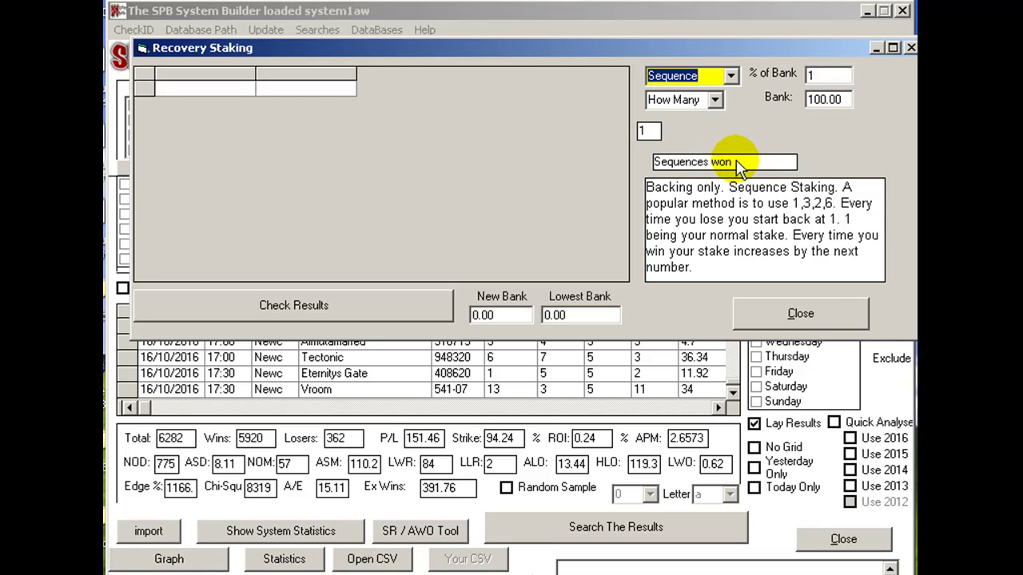
- Set the Sequence length to 5, edit the step values, and close the staking calculator
{"action": "left_click", "coordinate": [716, 100]}
{"action": "left_click", "coordinate": [715, 101]}
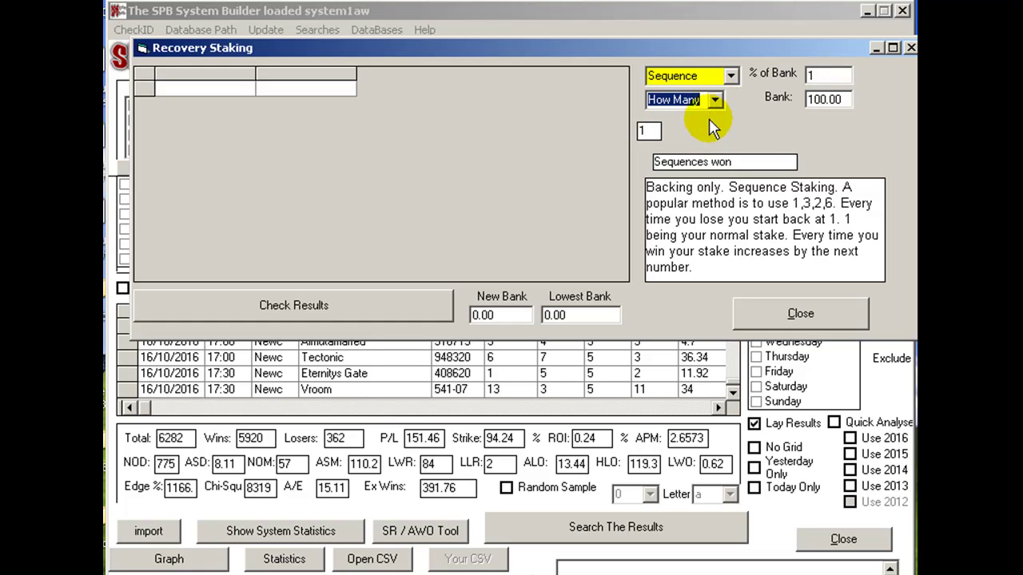
{"action": "left_click", "coordinate": [715, 100]}
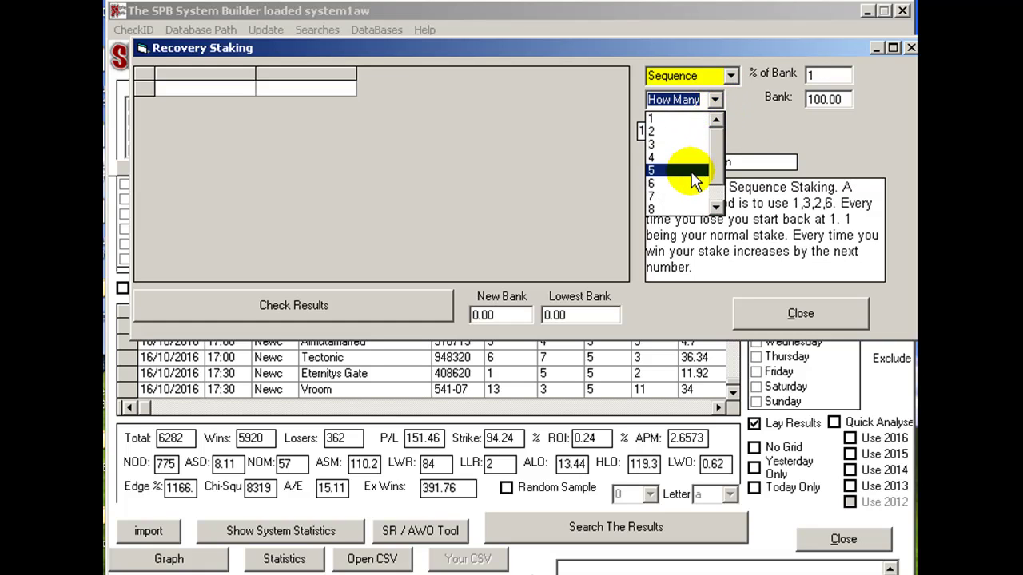
{"action": "left_click", "coordinate": [689, 166]}
{"action": "left_click", "coordinate": [711, 101]}
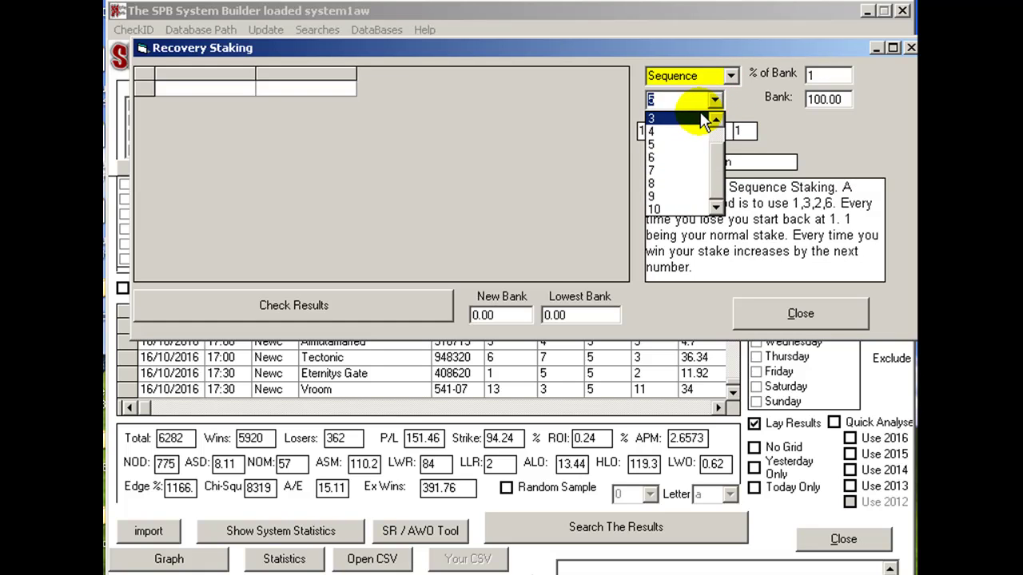
{"action": "left_click", "coordinate": [709, 103]}
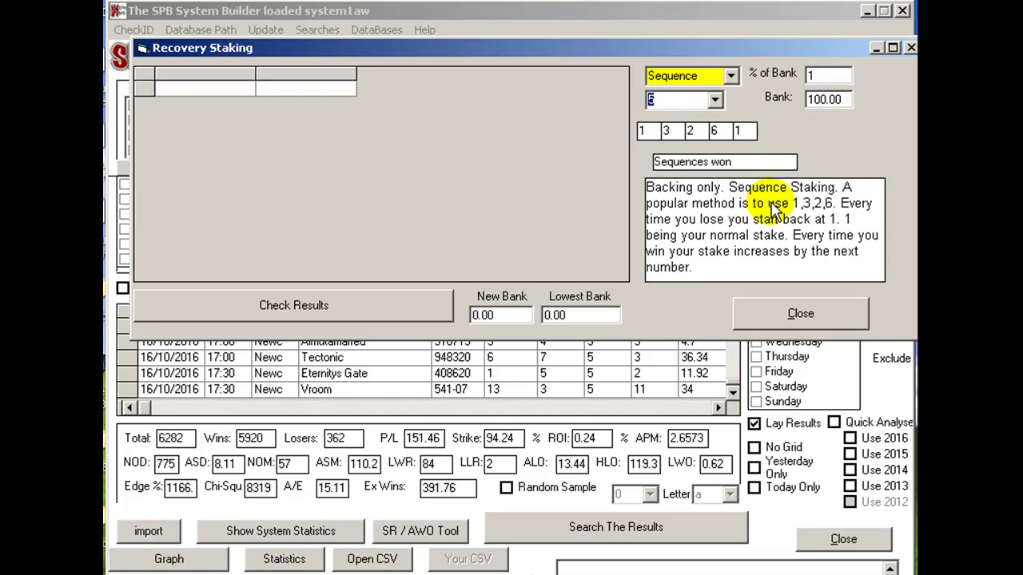
{"action": "left_click", "coordinate": [648, 130]}
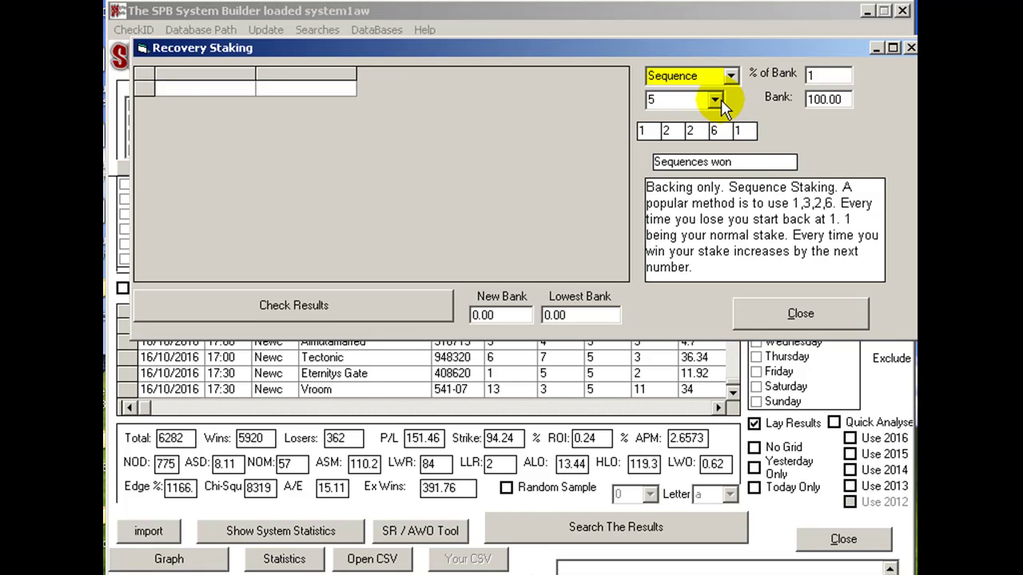
{"action": "left_click", "coordinate": [745, 305]}
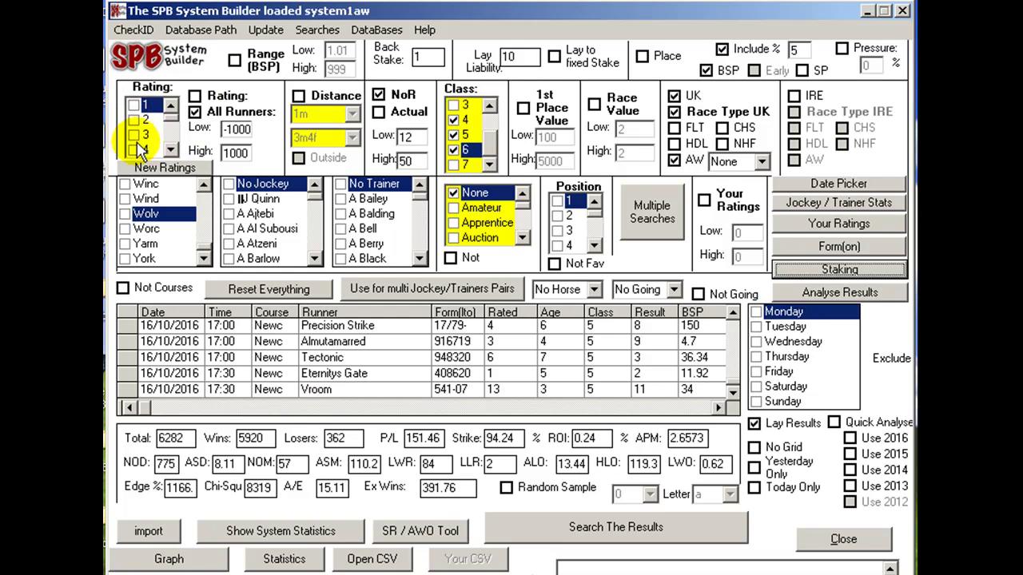
{"action": "left_click", "coordinate": [162, 174]}
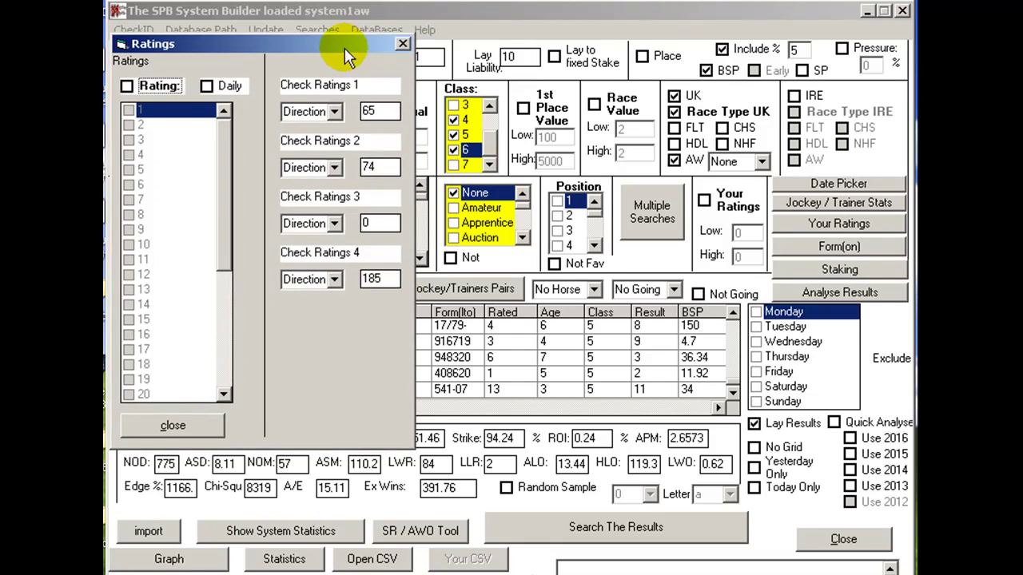
{"action": "left_click", "coordinate": [403, 45]}
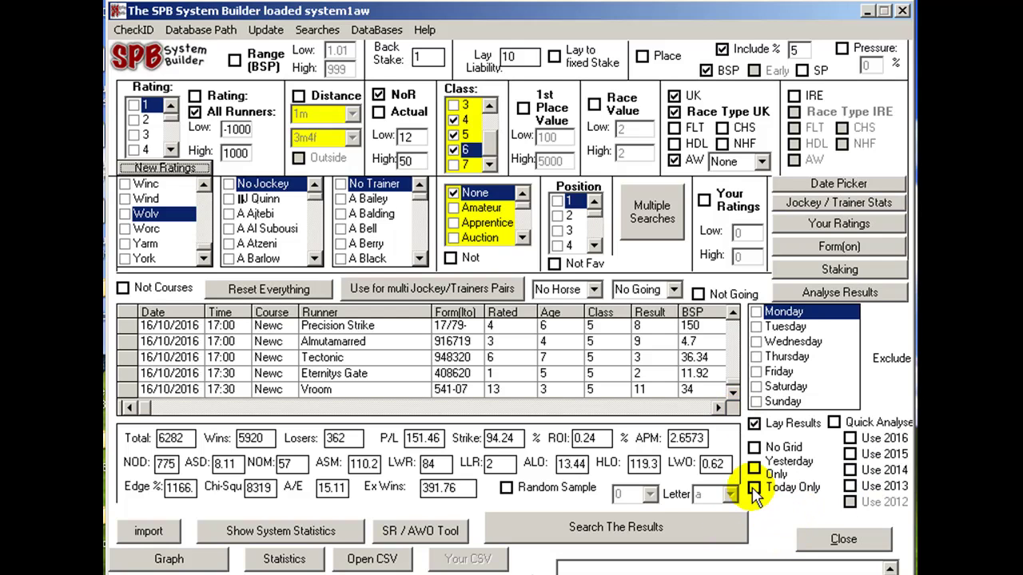
{"action": "left_click", "coordinate": [363, 30]}
{"action": "left_click", "coordinate": [364, 29]}
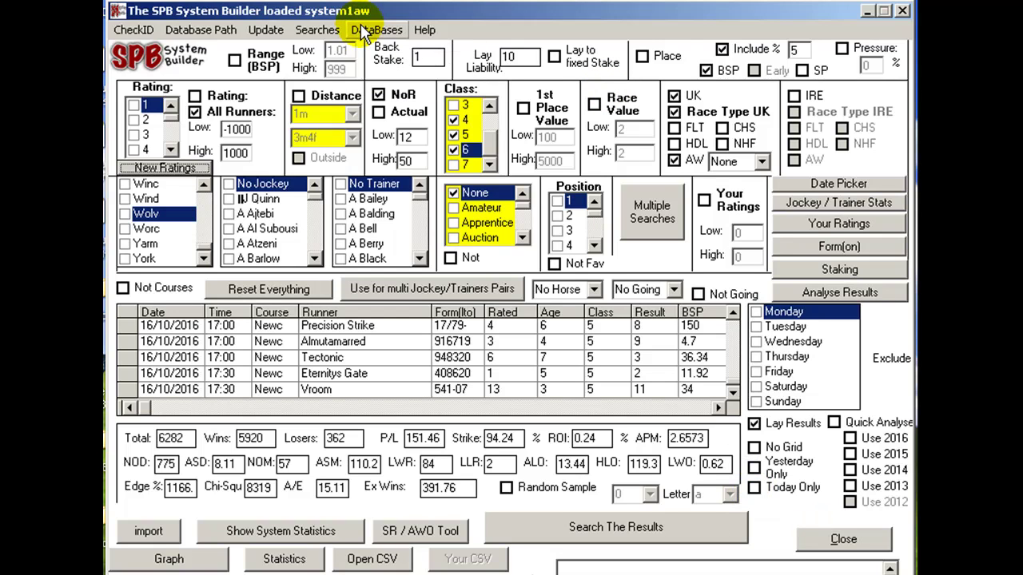
{"action": "left_click", "coordinate": [320, 31]}
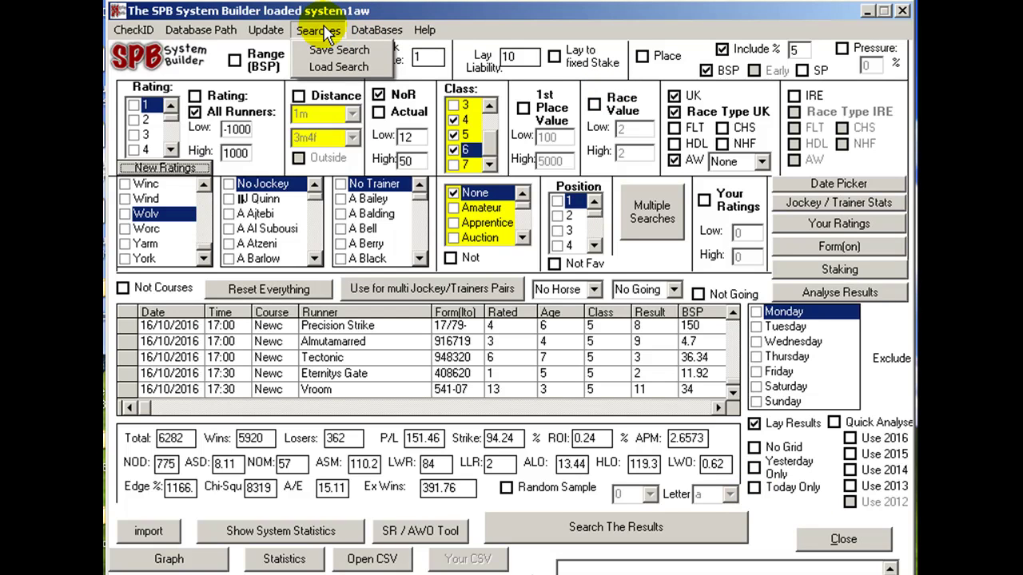
{"action": "left_click", "coordinate": [320, 31]}
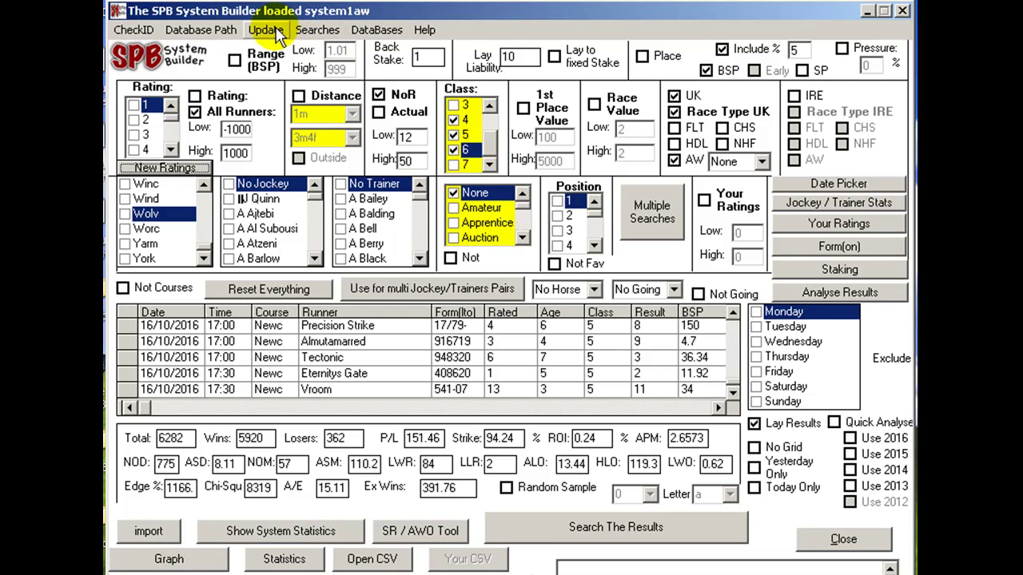